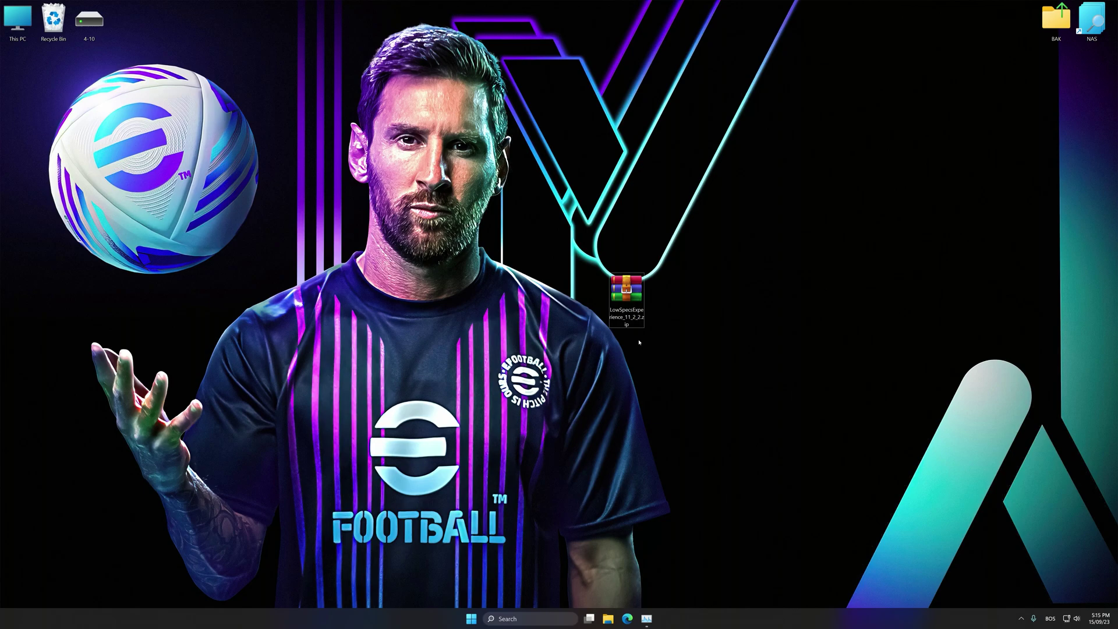
# Extract the downloaded archive and install Low Specs Experience v11.2.2 with the license accepted.
pyautogui.rightClick(626, 297)
pyautogui.moveTo(651, 406)
pyautogui.click(759, 334)
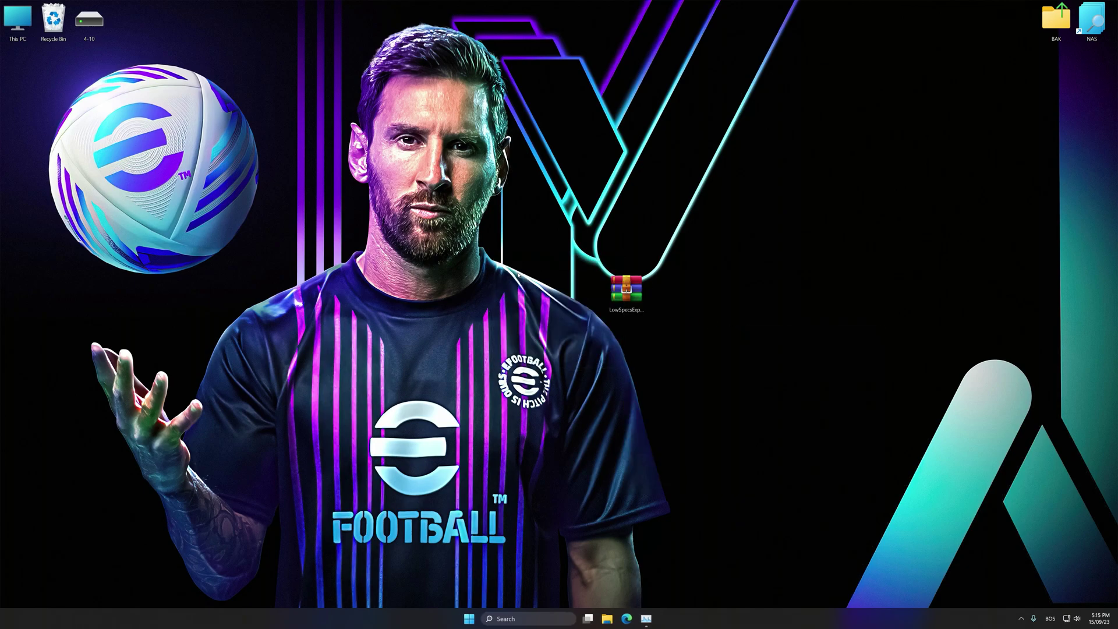
pyautogui.doubleClick(17, 243)
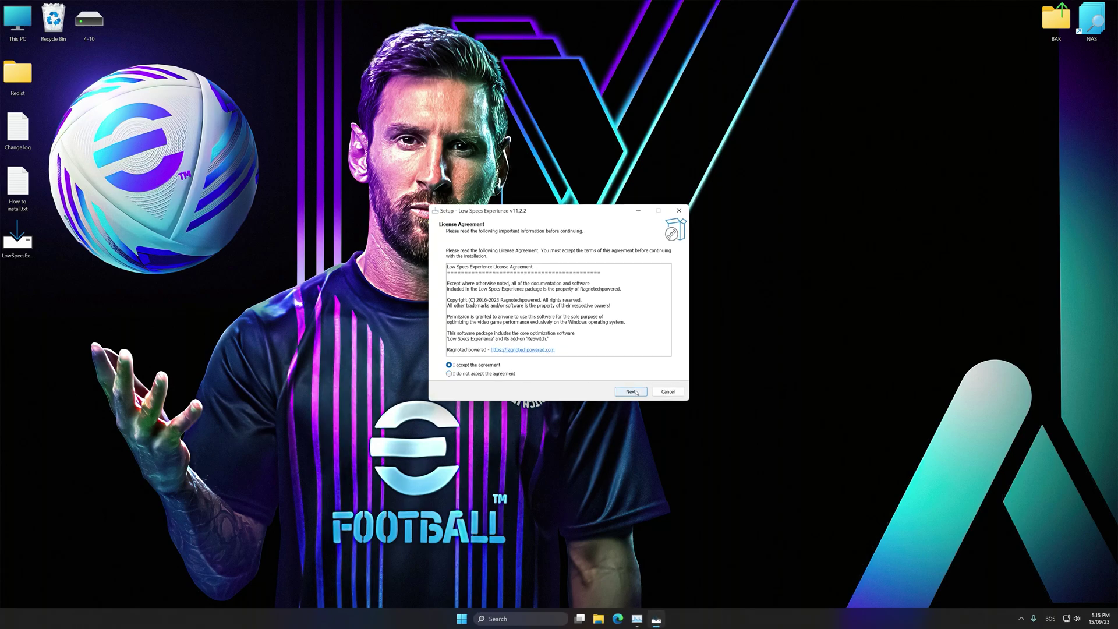
pyautogui.click(632, 391)
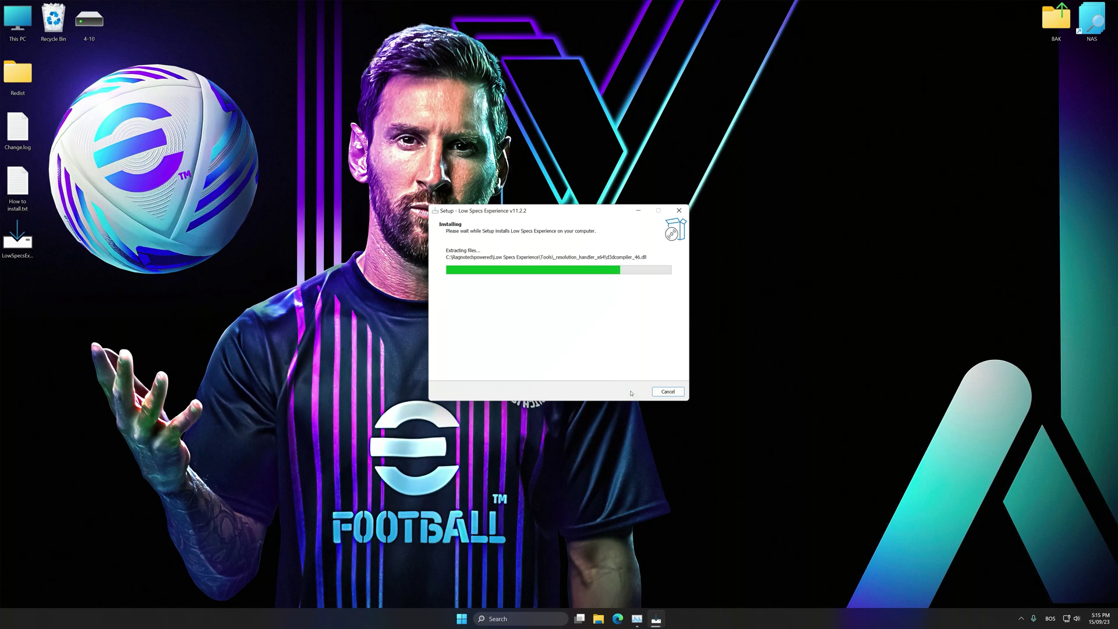
pyautogui.click(632, 392)
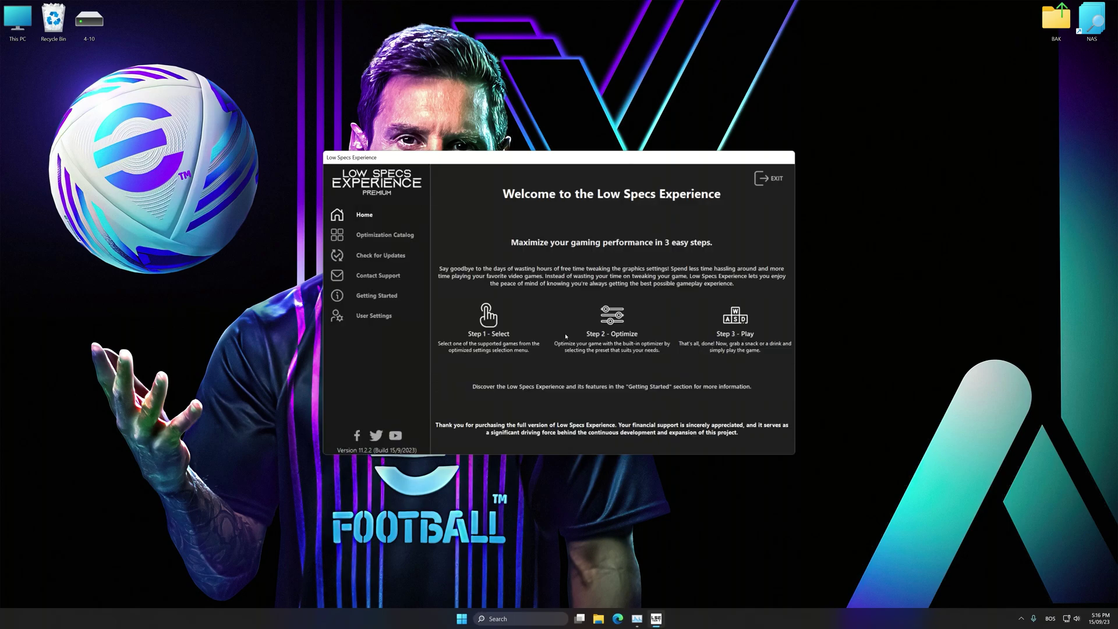
# Select eFootball 2024 from the supported games list in the Optimization Catalog.
pyautogui.click(374, 238)
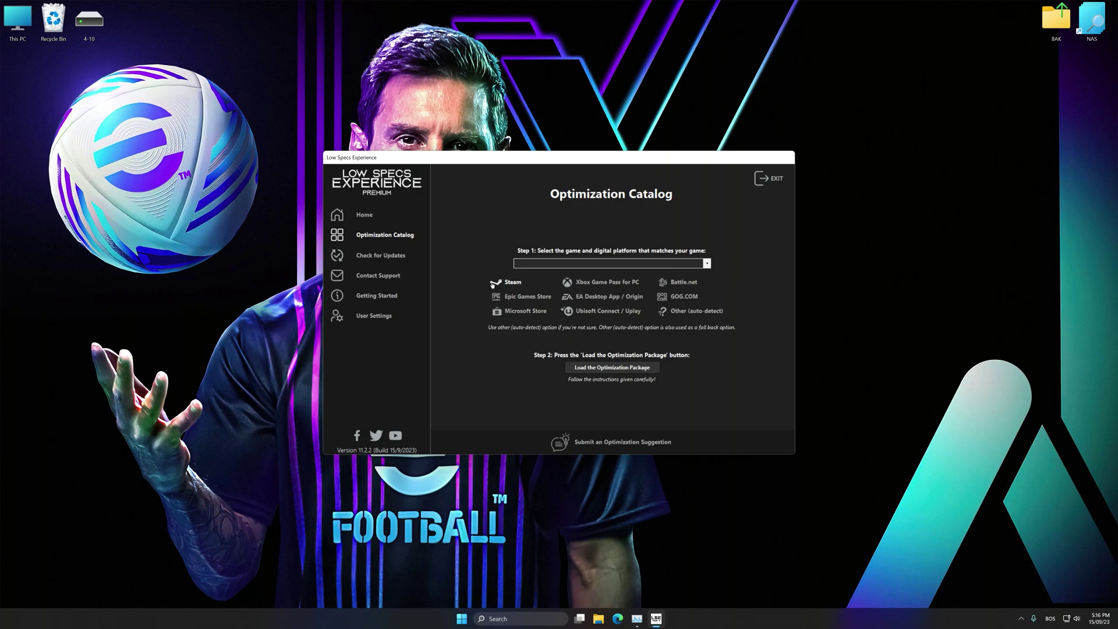
pyautogui.click(612, 264)
pyautogui.scroll(-5, 572, 324)
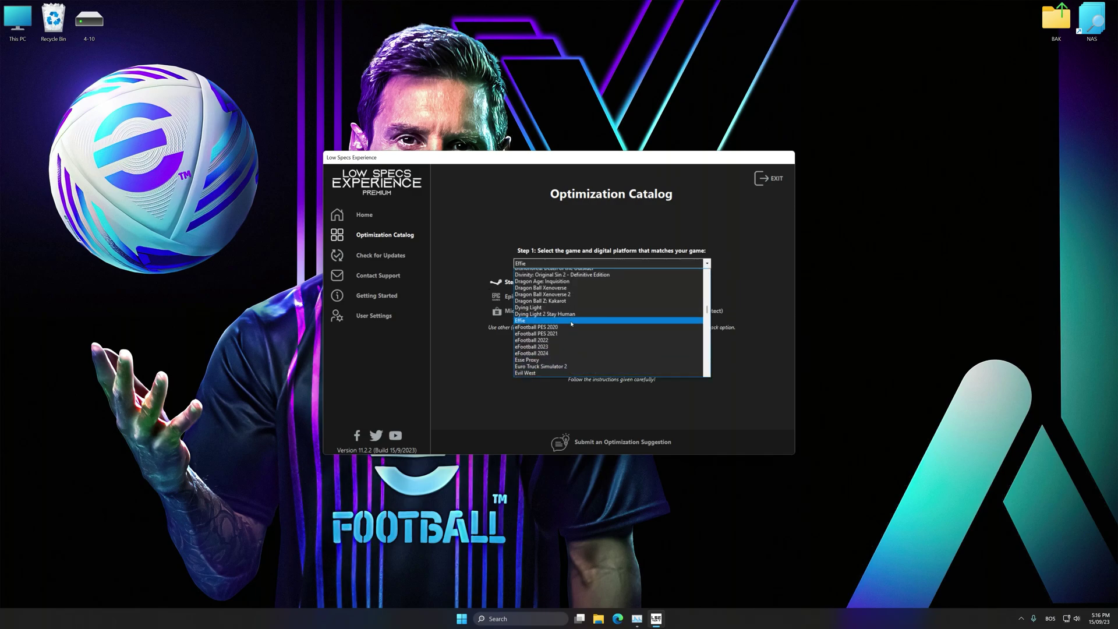
pyautogui.click(531, 354)
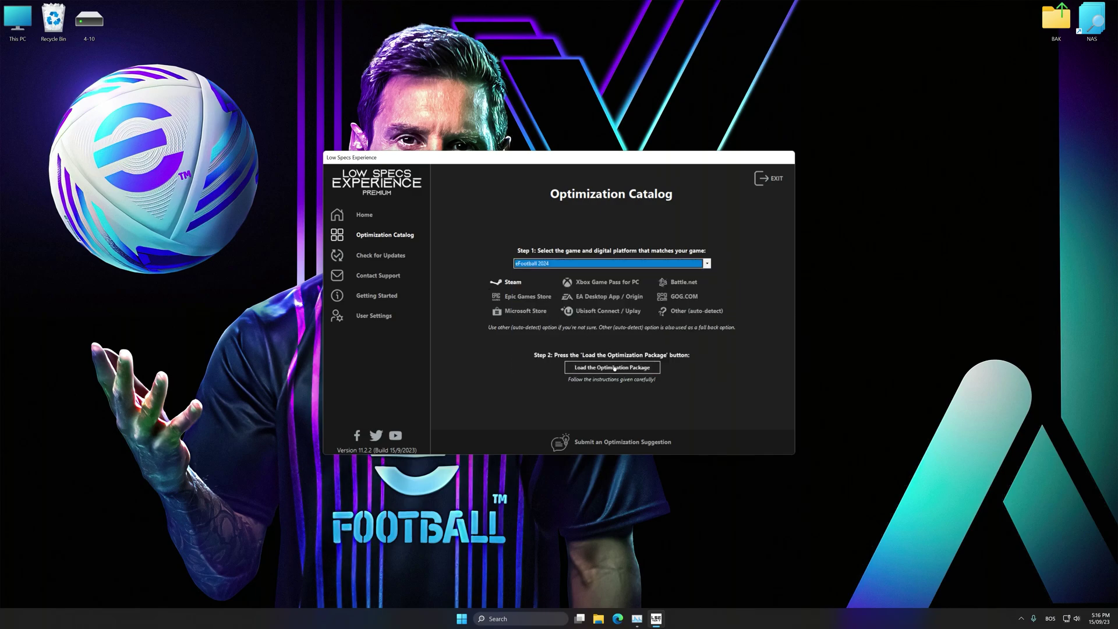
# Load the eFootball 2024 optimization package and confirm the game's installation folder.
pyautogui.click(615, 368)
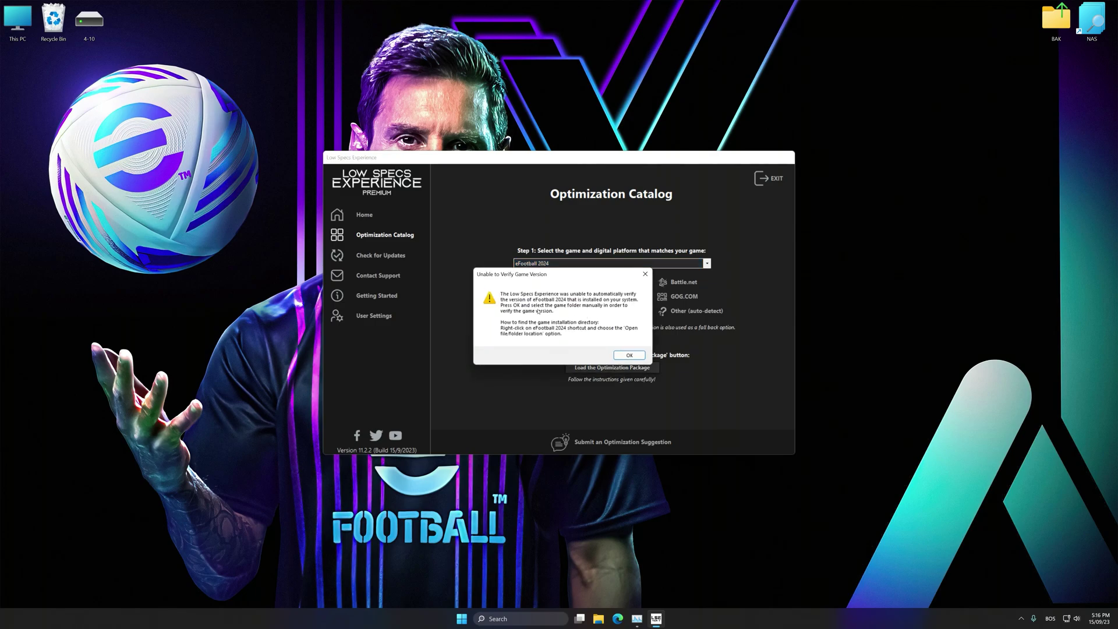
pyautogui.click(630, 355)
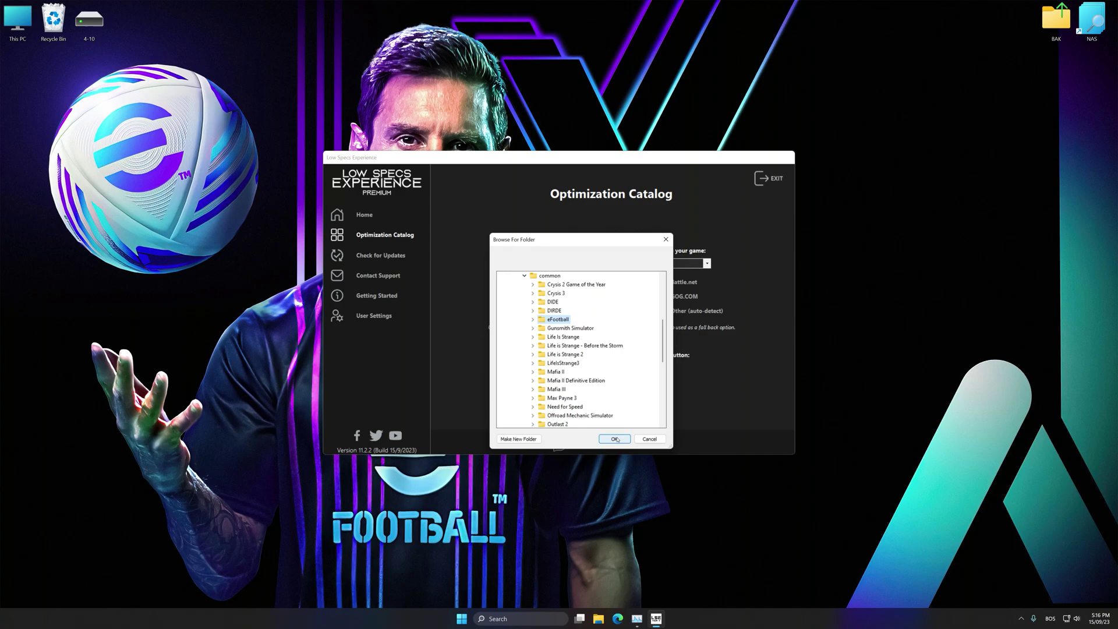
pyautogui.click(615, 440)
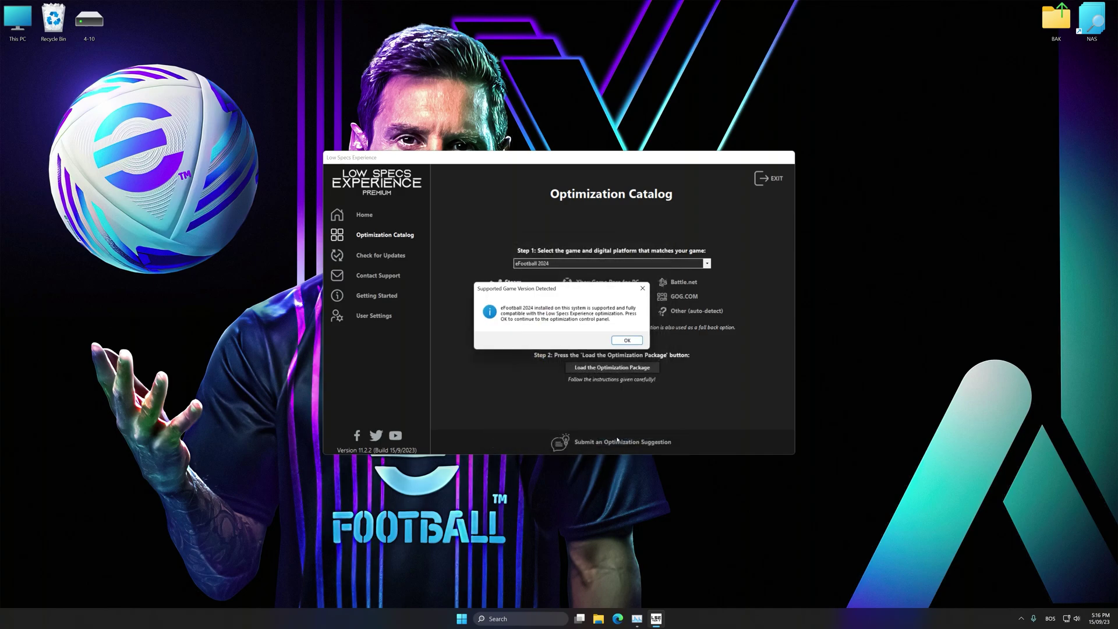
pyautogui.click(630, 341)
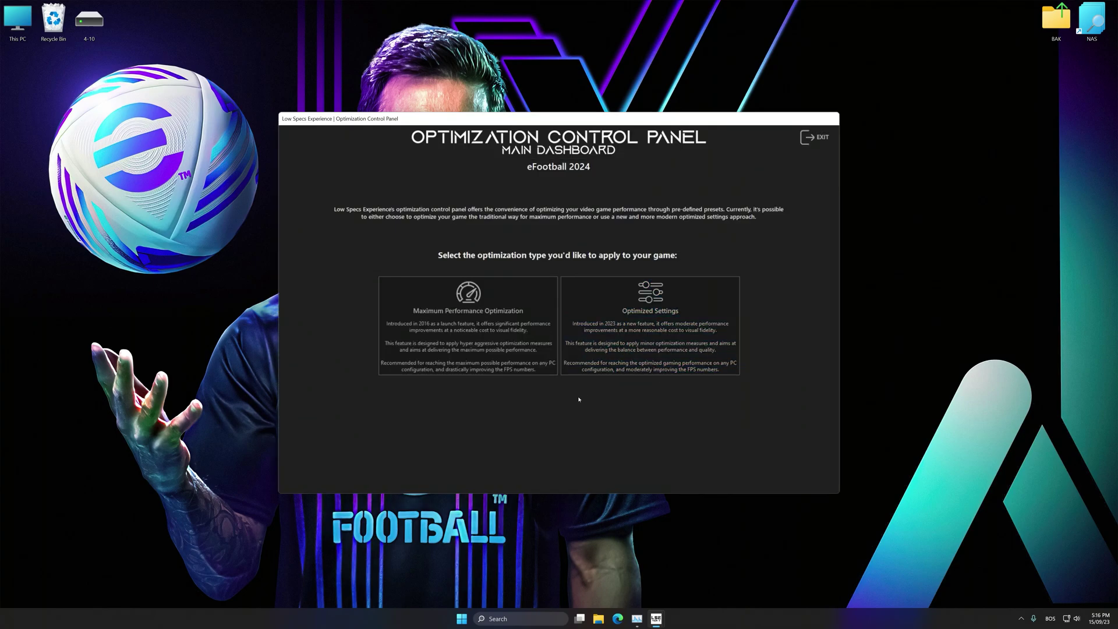
# Run Maximum Performance Optimization at 5120 x 2880, then dismiss Error 1002 and close.
pyautogui.click(468, 332)
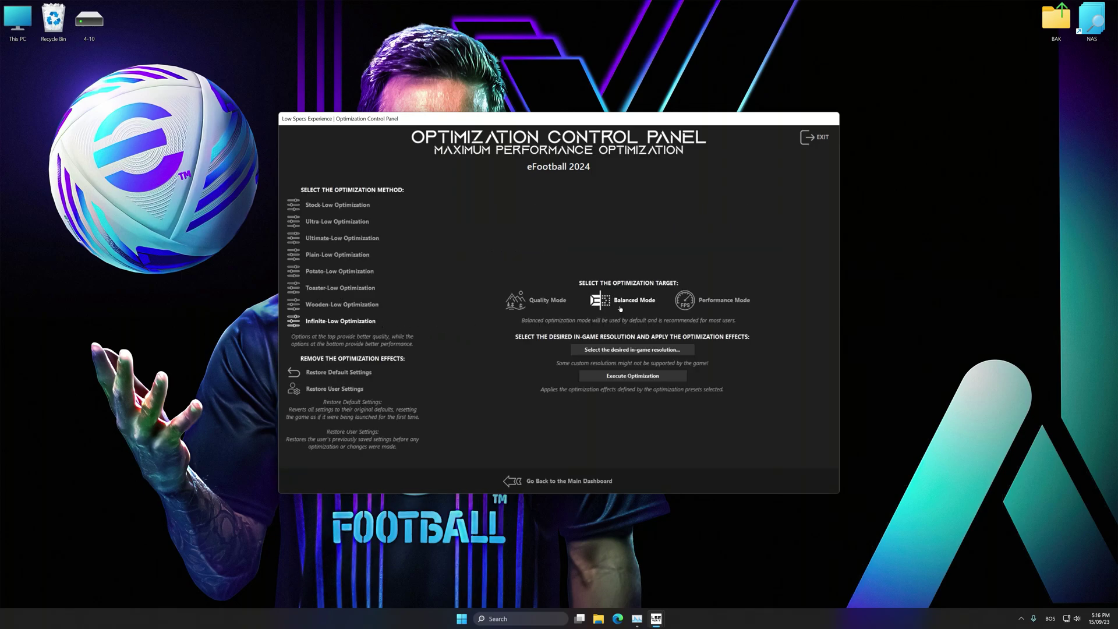
pyautogui.click(631, 349)
pyautogui.scroll(-3, 633, 384)
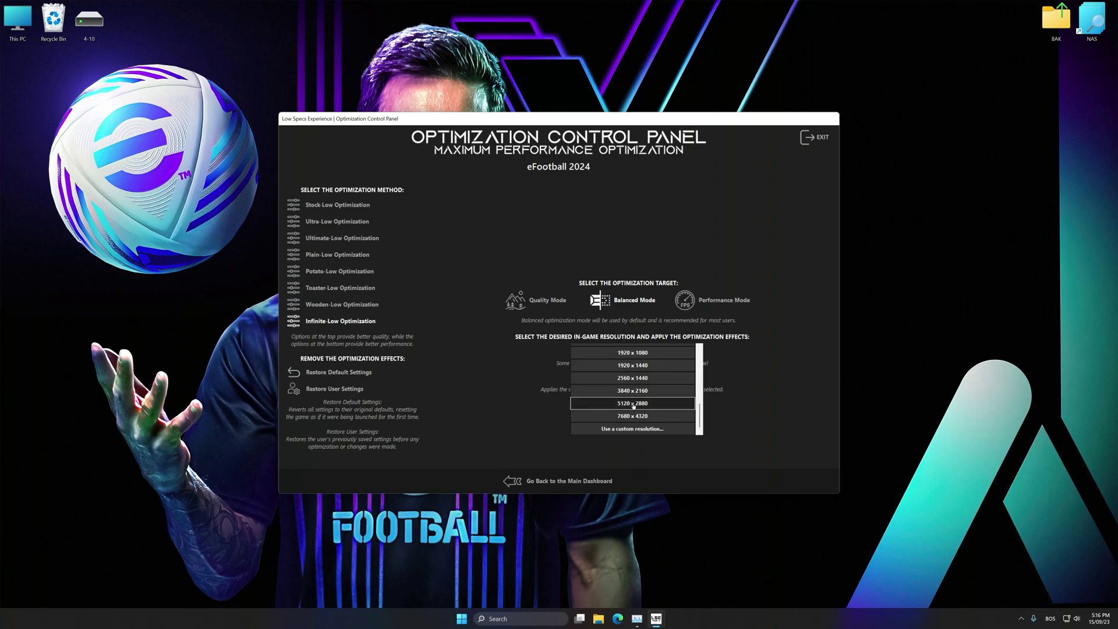
pyautogui.click(634, 404)
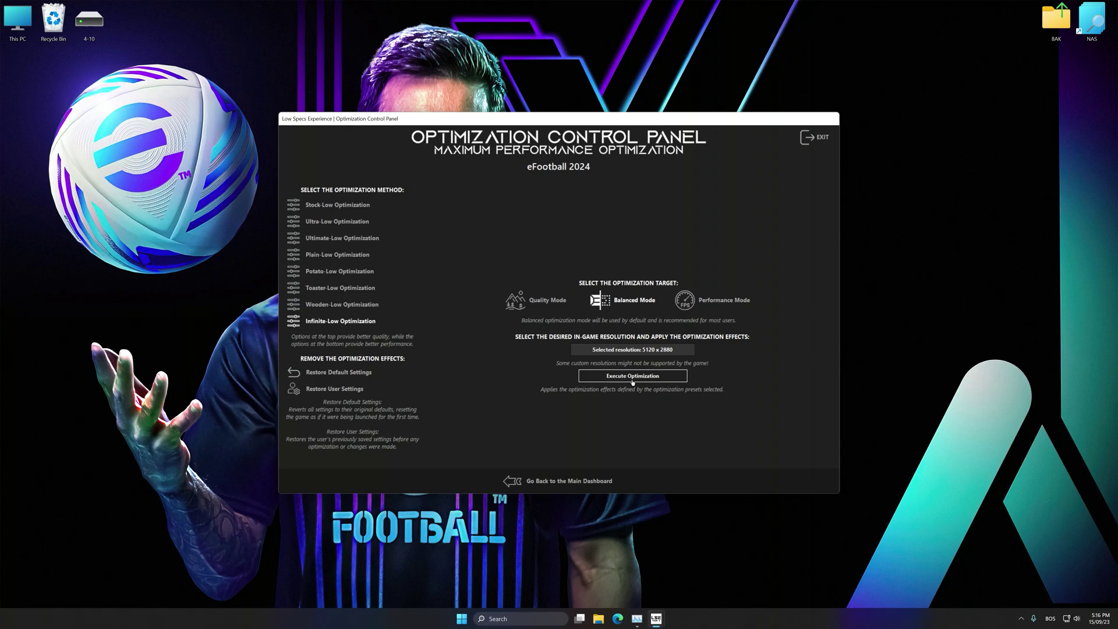
pyautogui.click(633, 378)
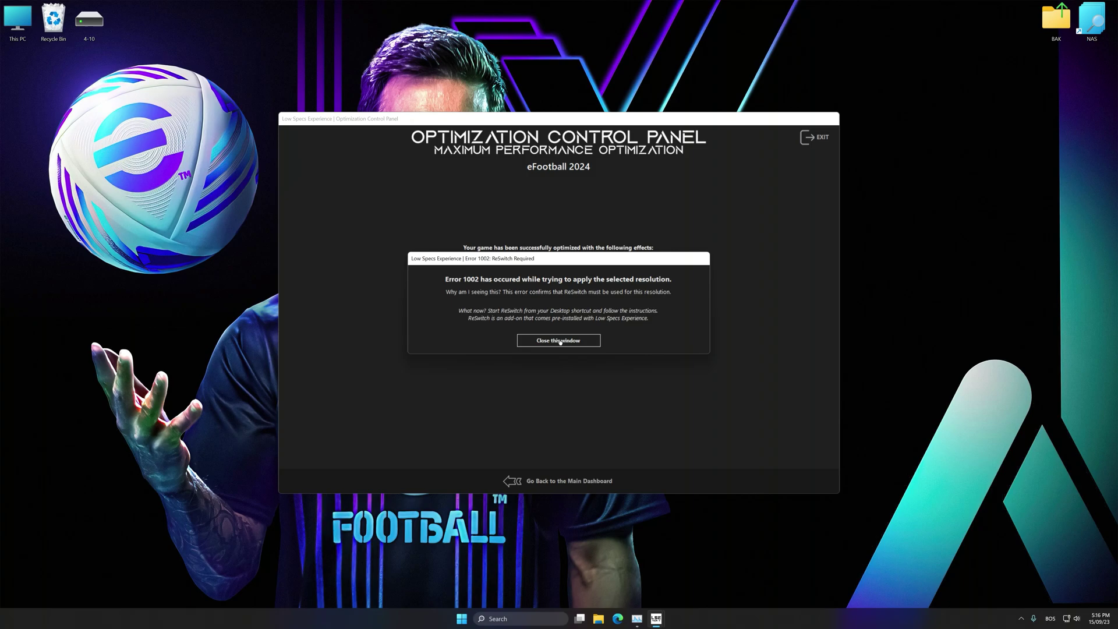
pyautogui.click(560, 343)
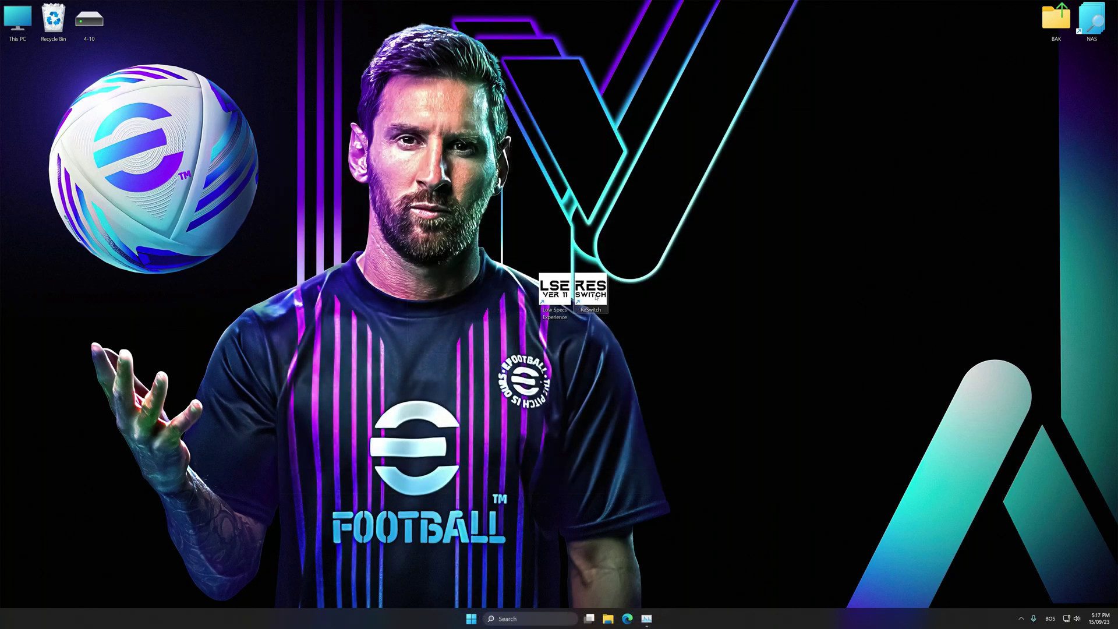
# Launch ReSwitch and select the 5120 x 2880 resolution.
pyautogui.doubleClick(590, 292)
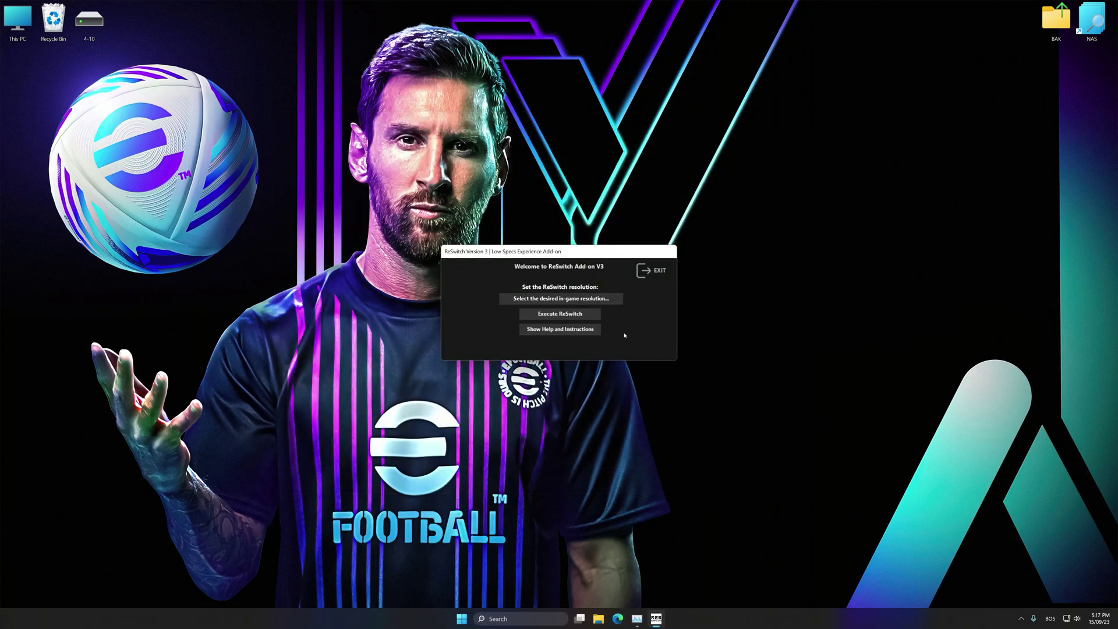
pyautogui.click(561, 299)
pyautogui.scroll(-5, 563, 318)
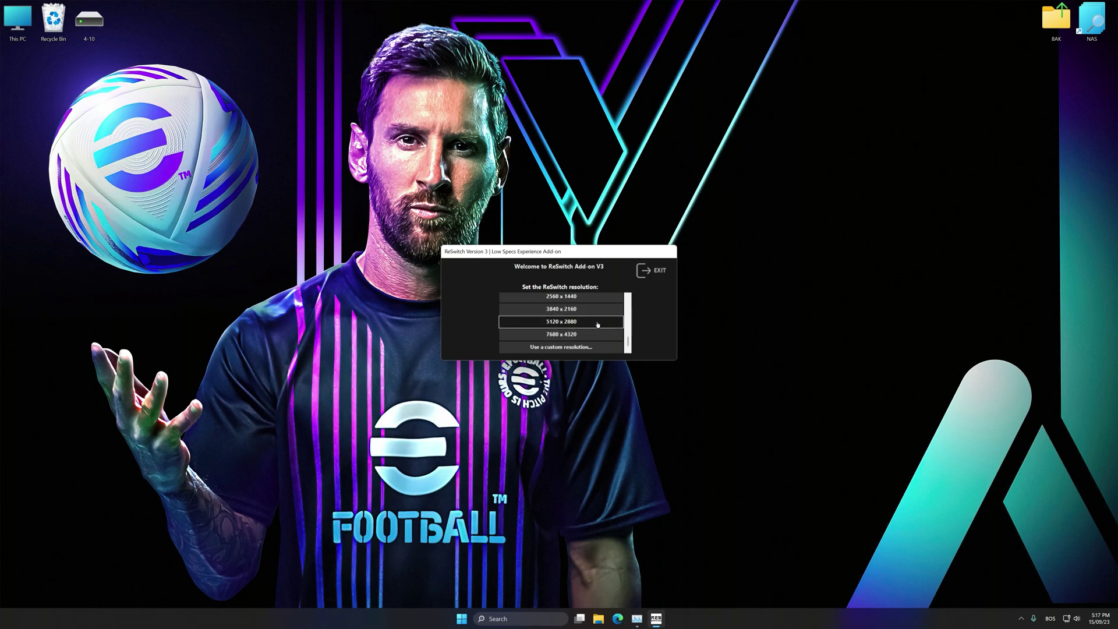
pyautogui.click(571, 322)
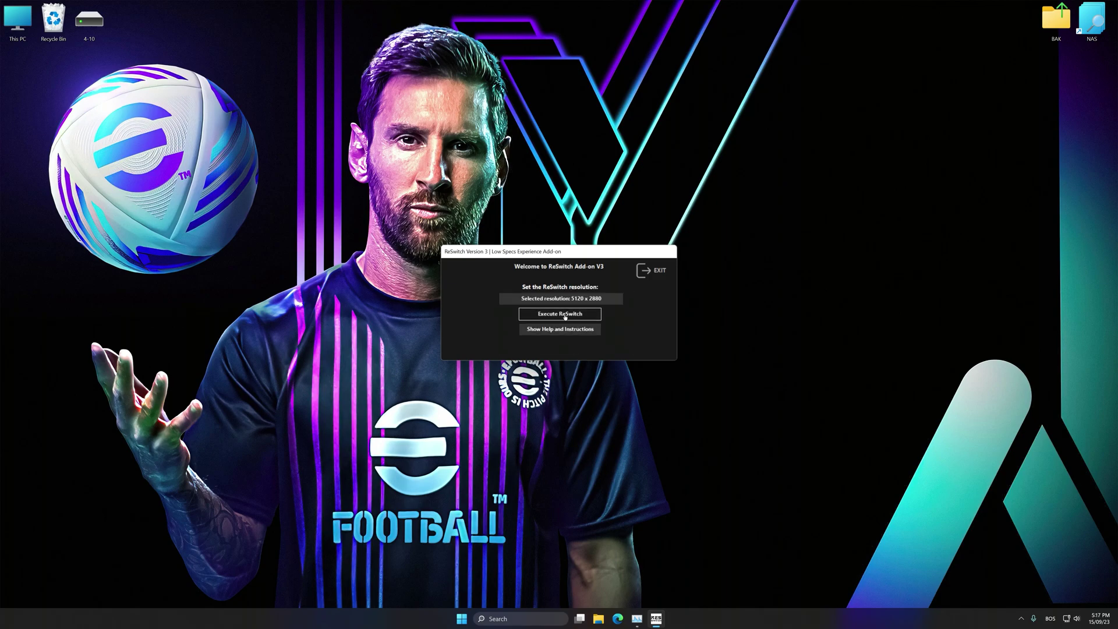
# Execute ReSwitch, accept its warning, and dismiss the ReSwitch-required error.
pyautogui.click(565, 315)
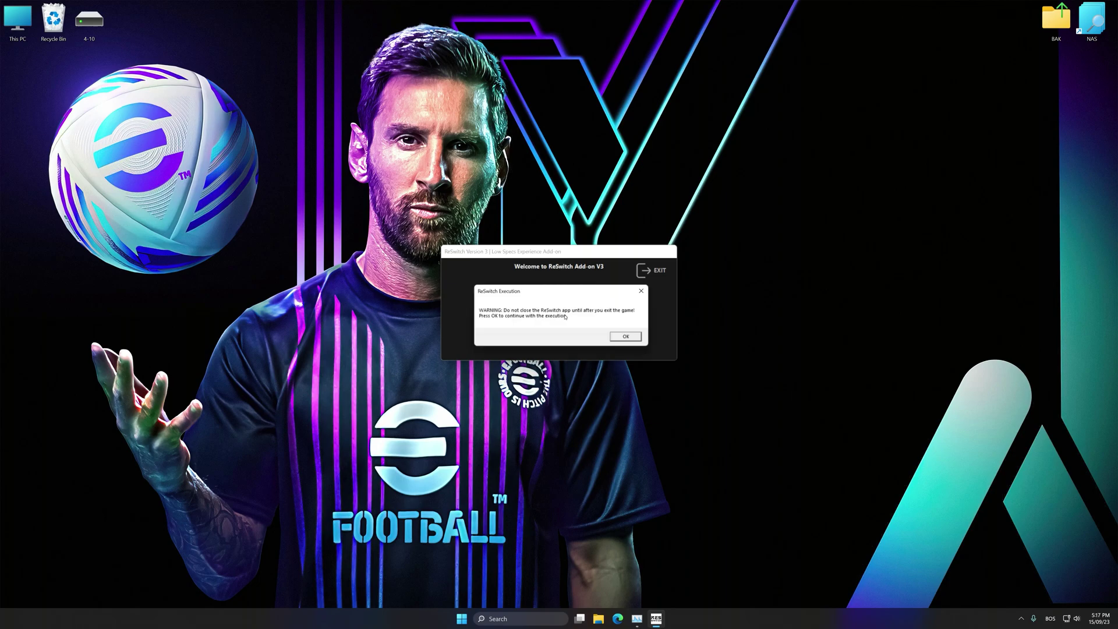
pyautogui.click(635, 339)
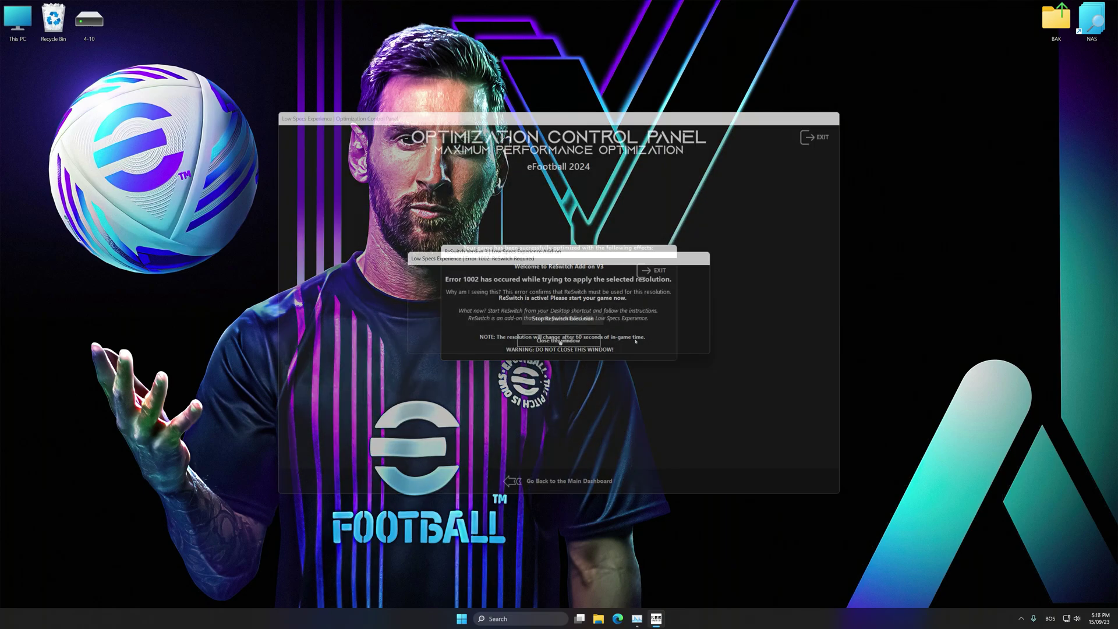
pyautogui.click(561, 343)
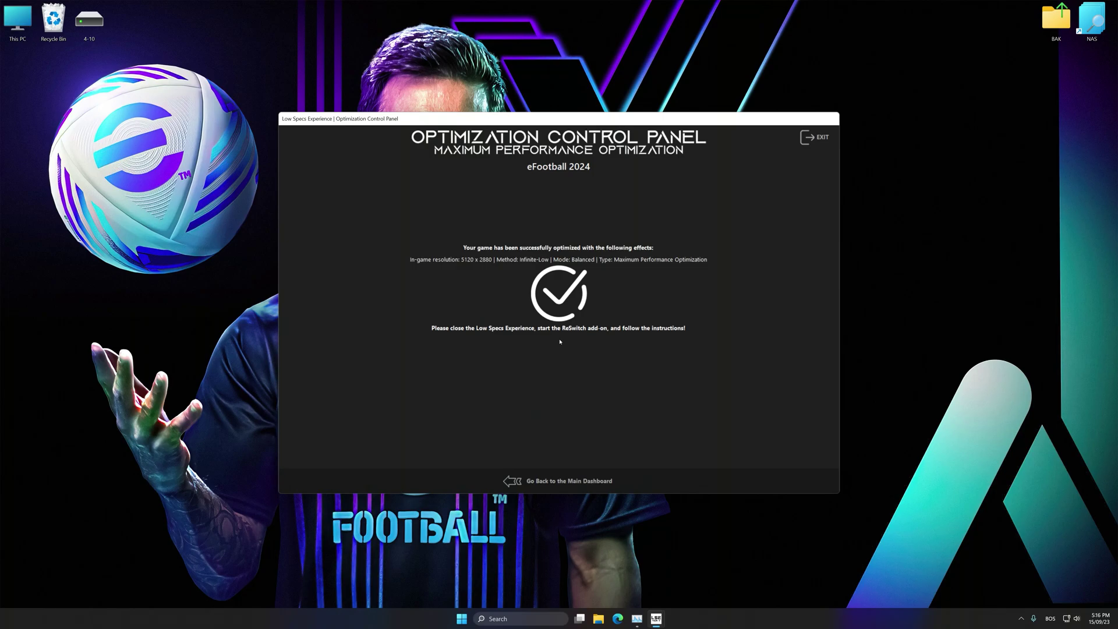
# From the main dashboard, restore eFootball 2024's default settings under Maximum Performance Optimization.
pyautogui.click(567, 480)
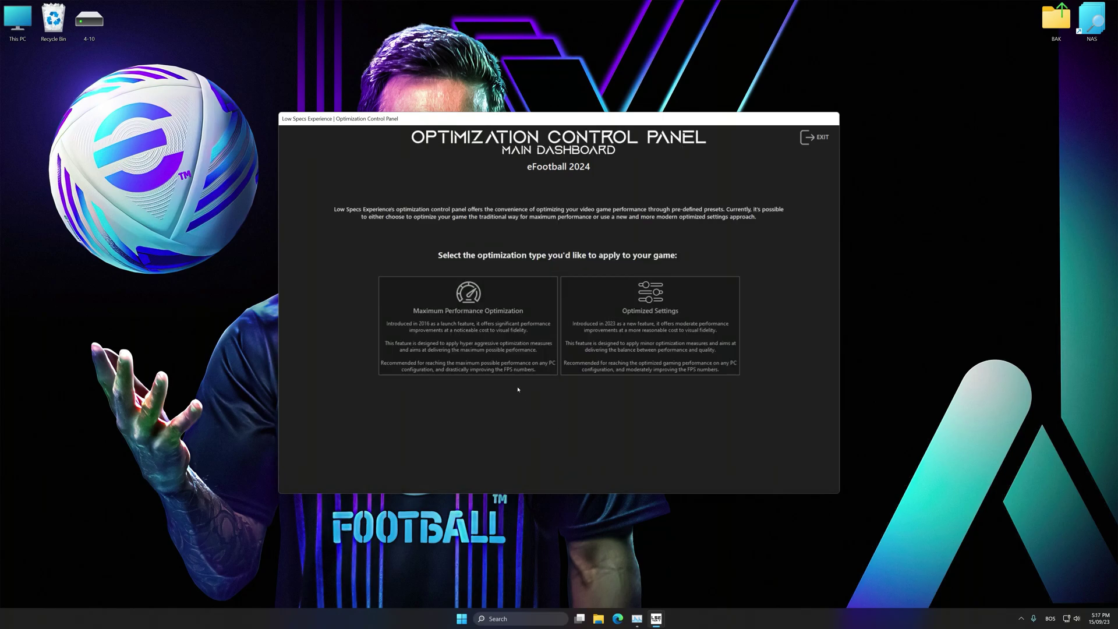
pyautogui.click(498, 355)
pyautogui.click(360, 371)
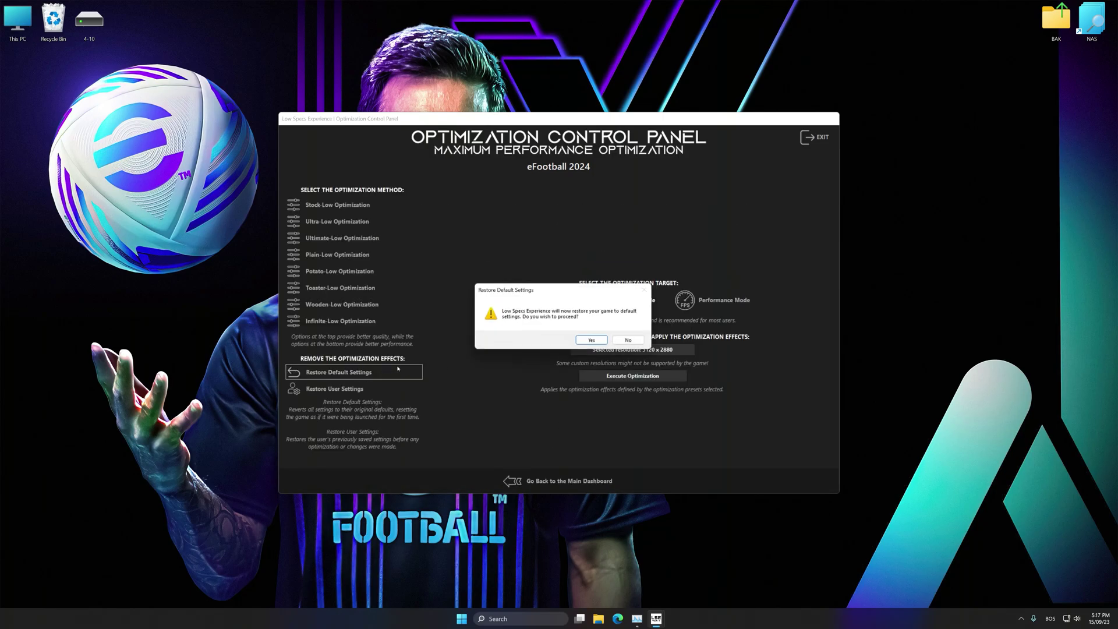
pyautogui.click(590, 341)
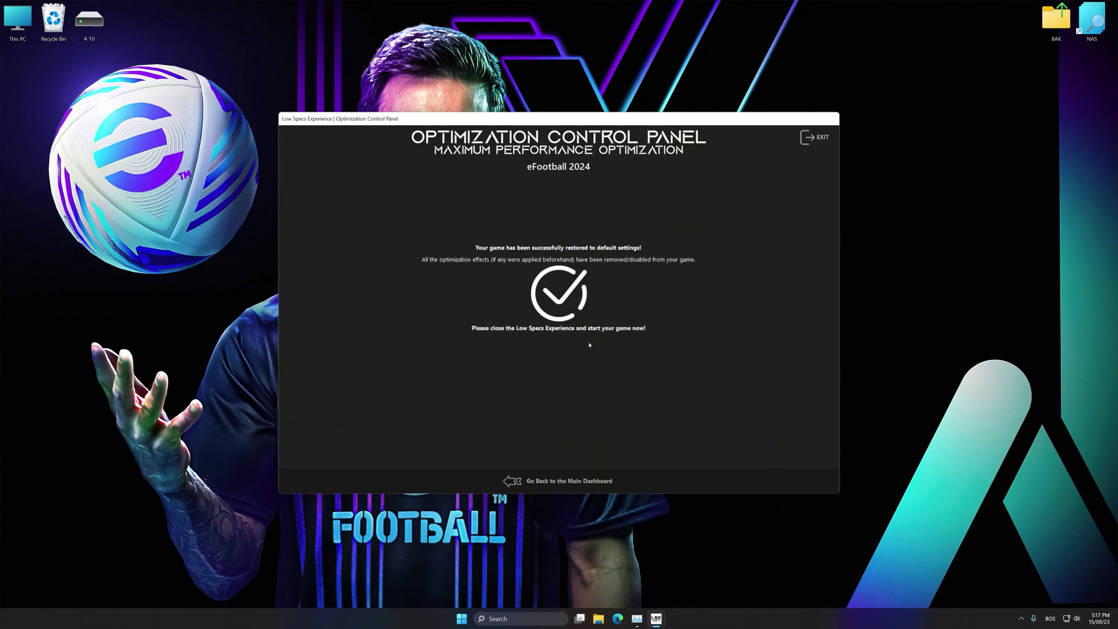